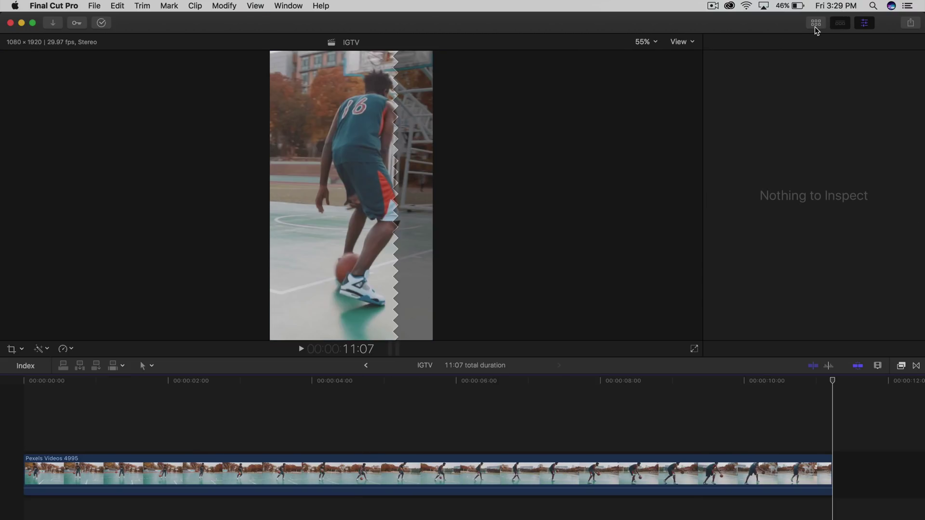
# Show the library sidebar and delete the basketball clip from the IGTV timeline.
pyautogui.click(815, 25)
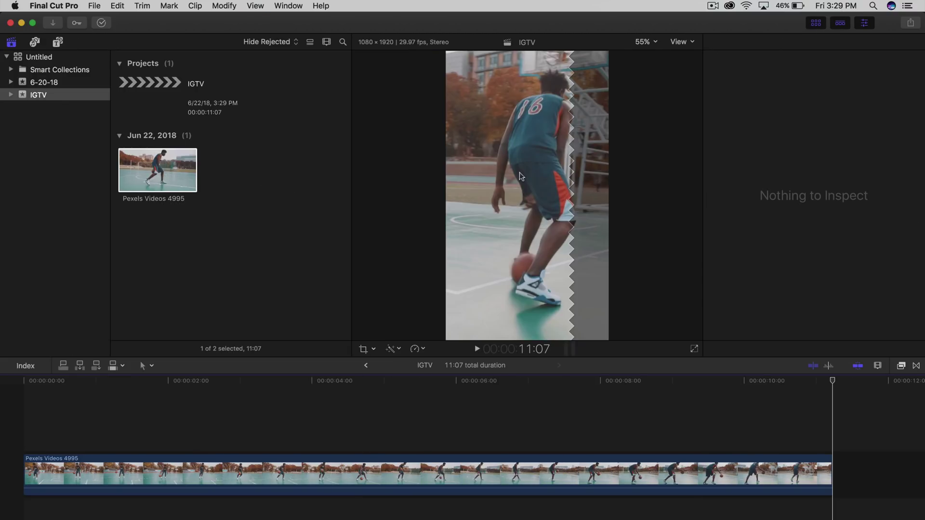
pyautogui.click(240, 463)
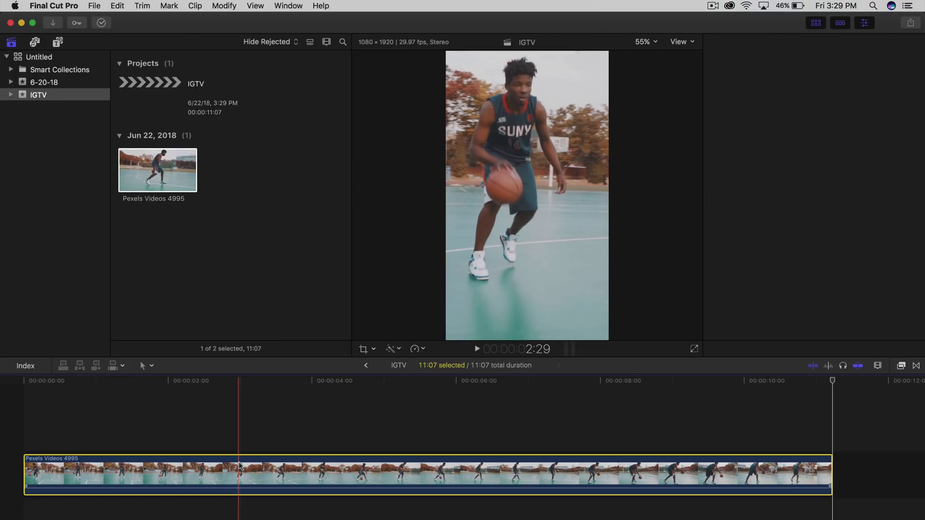
pyautogui.press('Delete')
pyautogui.click(163, 180)
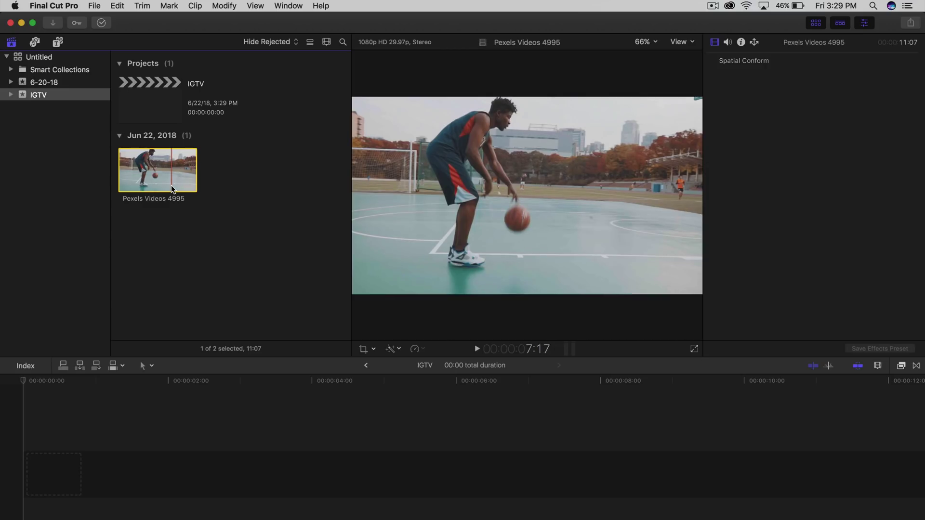
pyautogui.click(148, 111)
# Start a new project in the IGTV event and toggle the custom settings on and off.
pyautogui.click(94, 5)
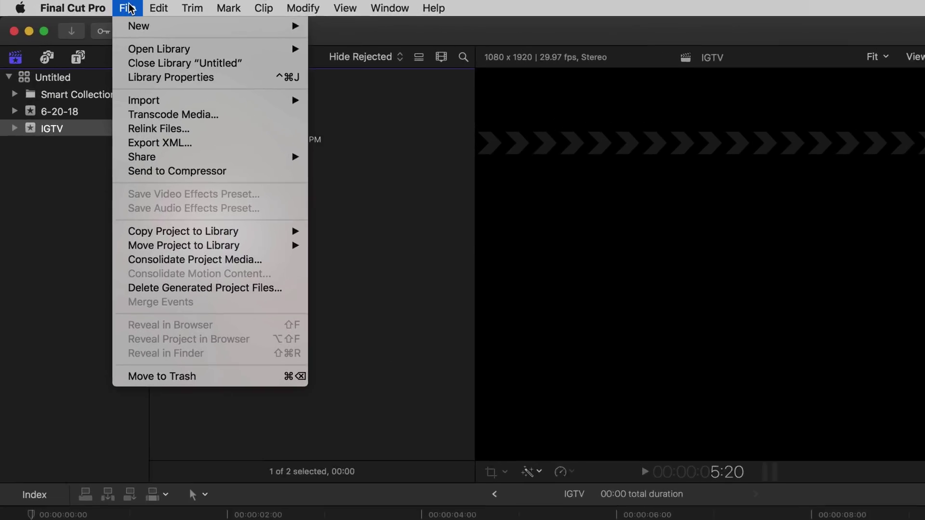
pyautogui.moveTo(213, 21)
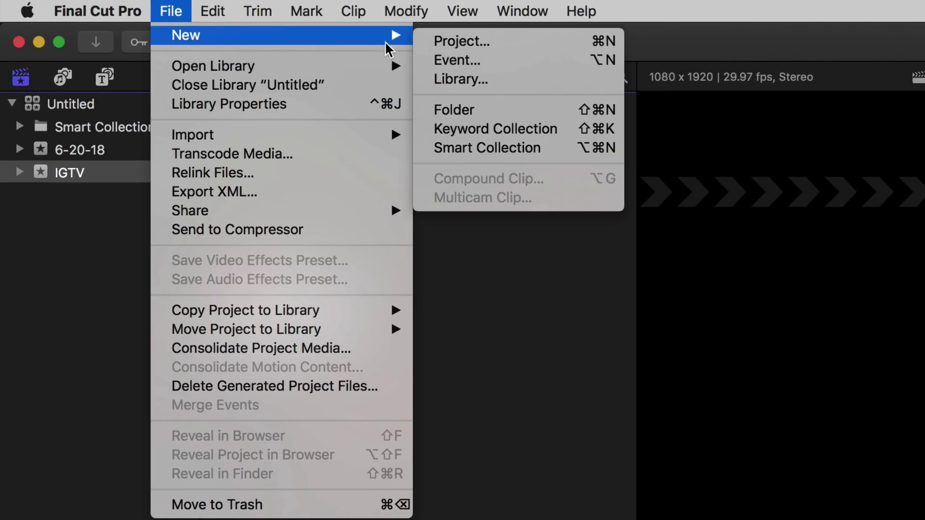
pyautogui.click(470, 40)
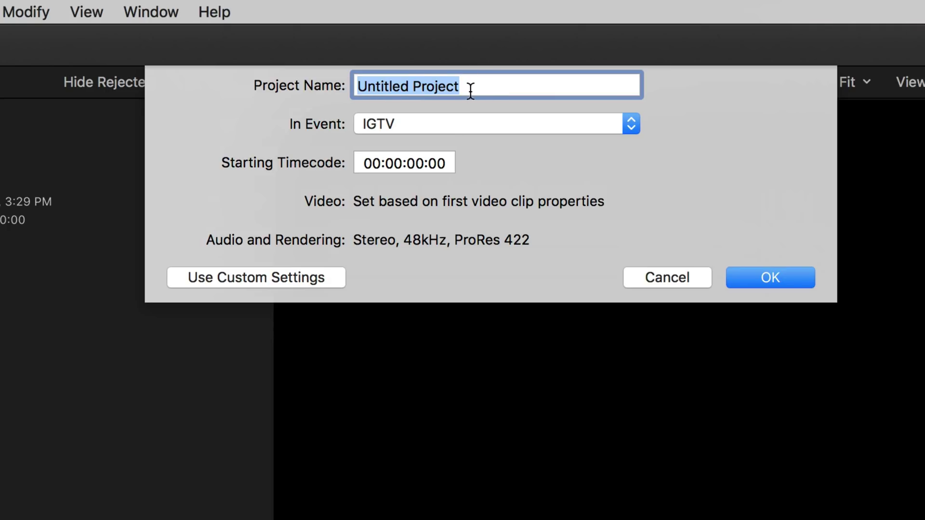
pyautogui.click(366, 126)
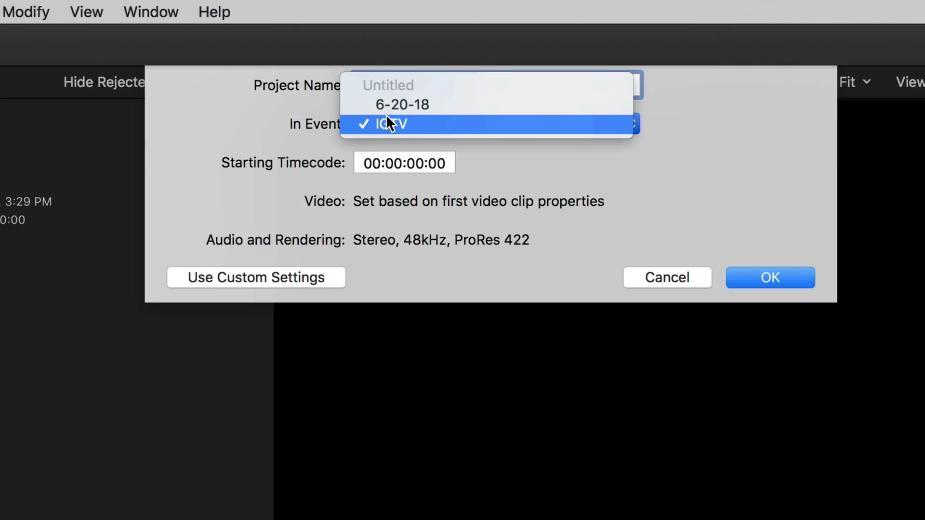
pyautogui.click(386, 124)
pyautogui.click(245, 278)
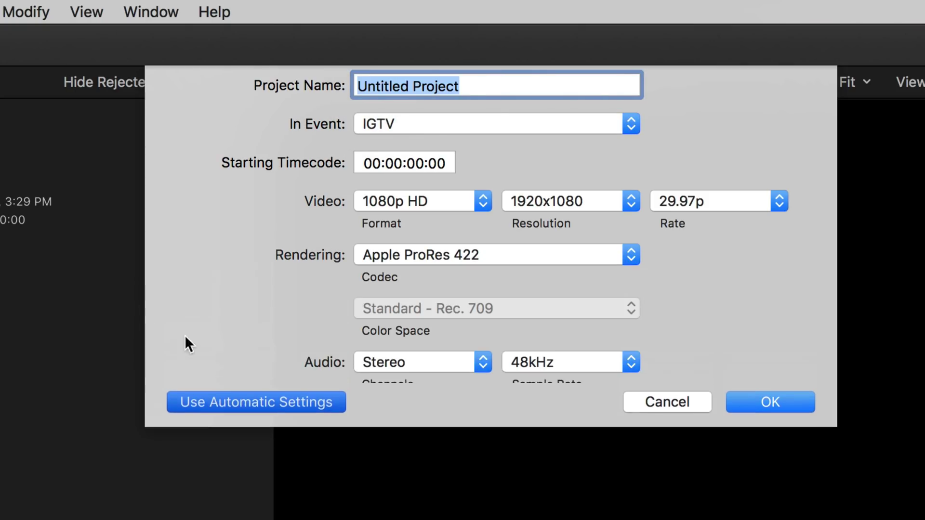
pyautogui.click(229, 419)
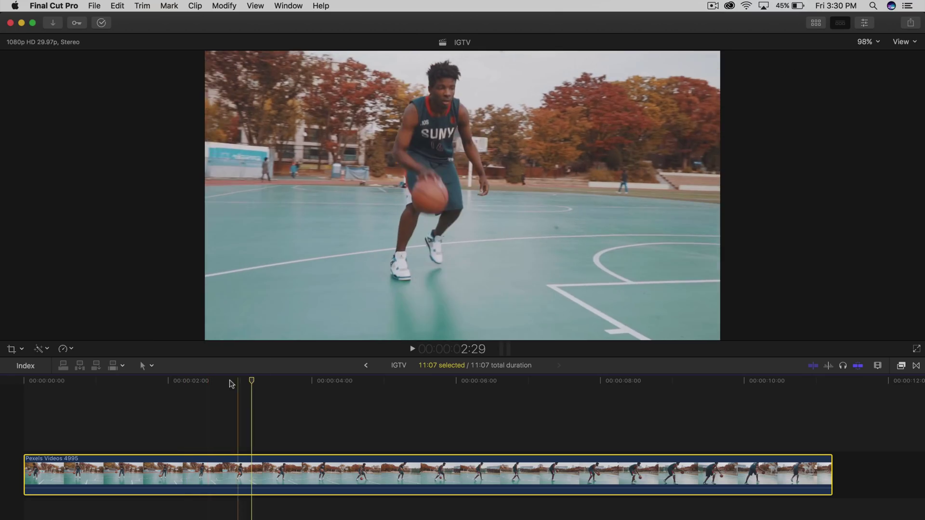
# Play the horizontal basketball clip from the start and stop it at 4:18.
pyautogui.click(38, 381)
pyautogui.press('space')
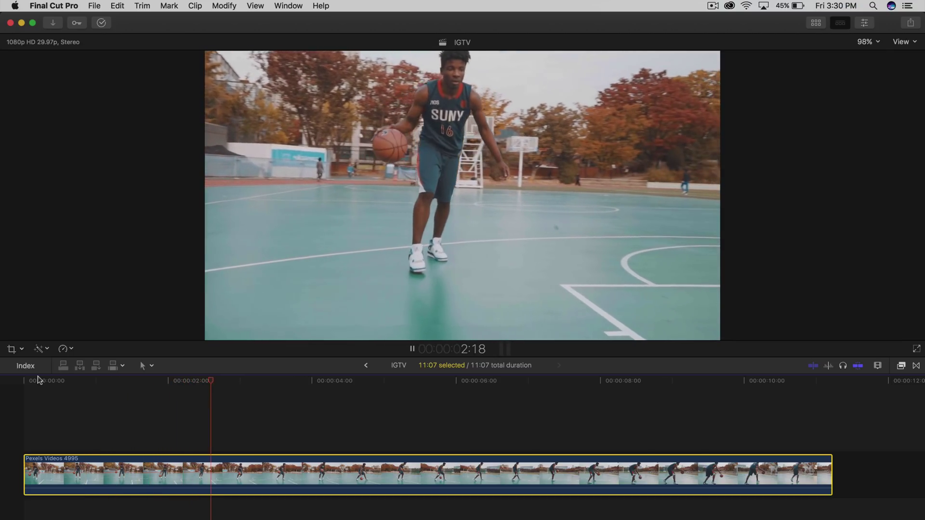
pyautogui.press('space')
pyautogui.press('super+shift+a')
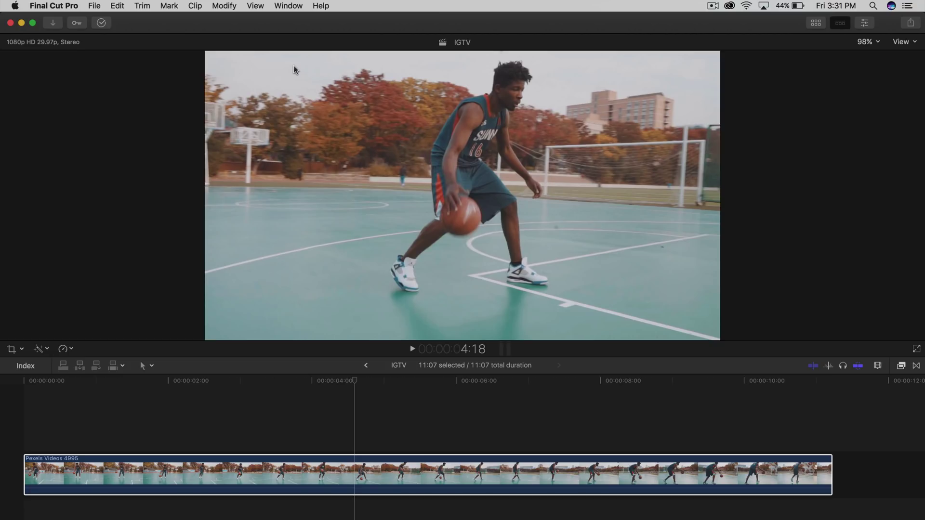
# Show the IGTV project's properties (1920 × 1080, 29.97p) in the Inspector.
pyautogui.click(224, 5)
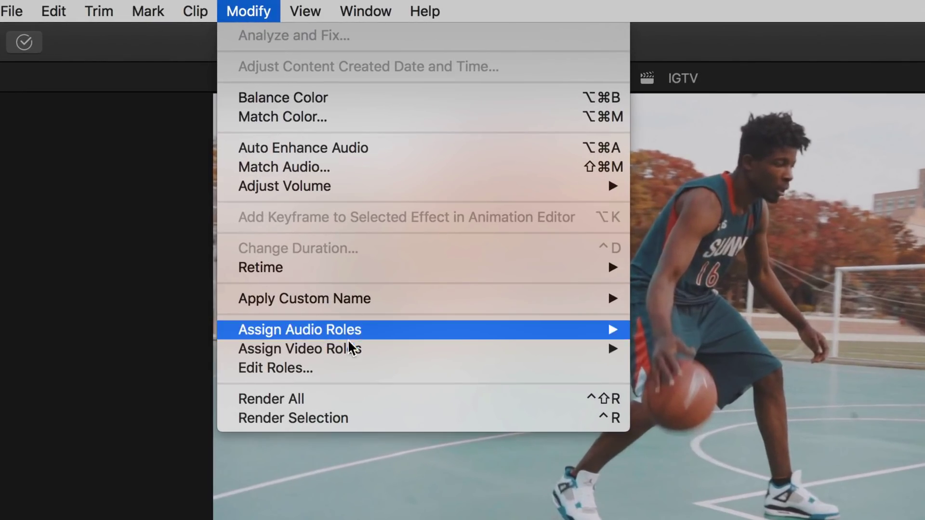
pyautogui.moveTo(346, 10)
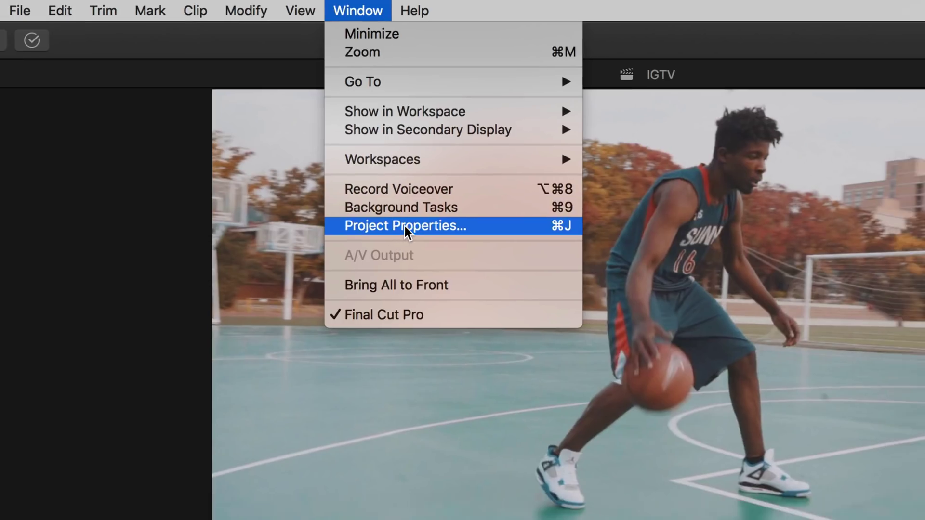
pyautogui.click(406, 226)
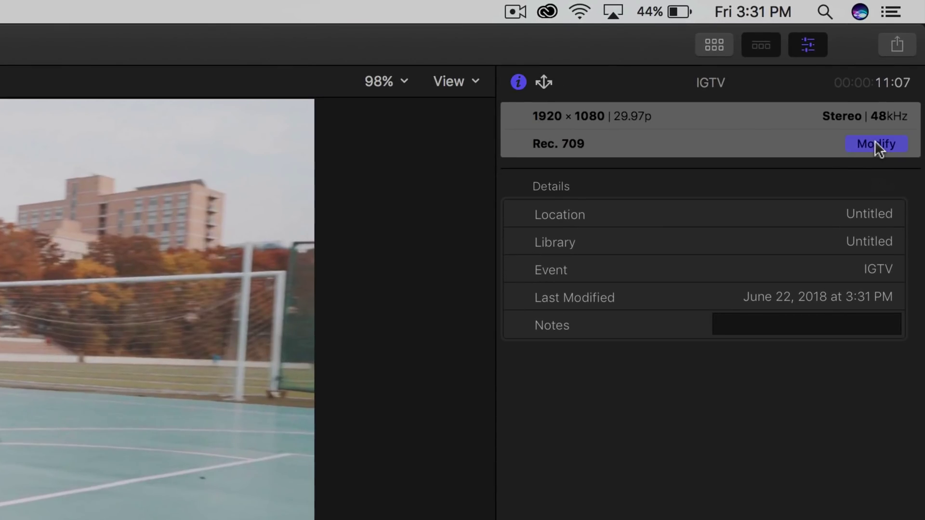
# Modify the project settings, keeping 29.97p and switching the video format to Custom.
pyautogui.click(874, 140)
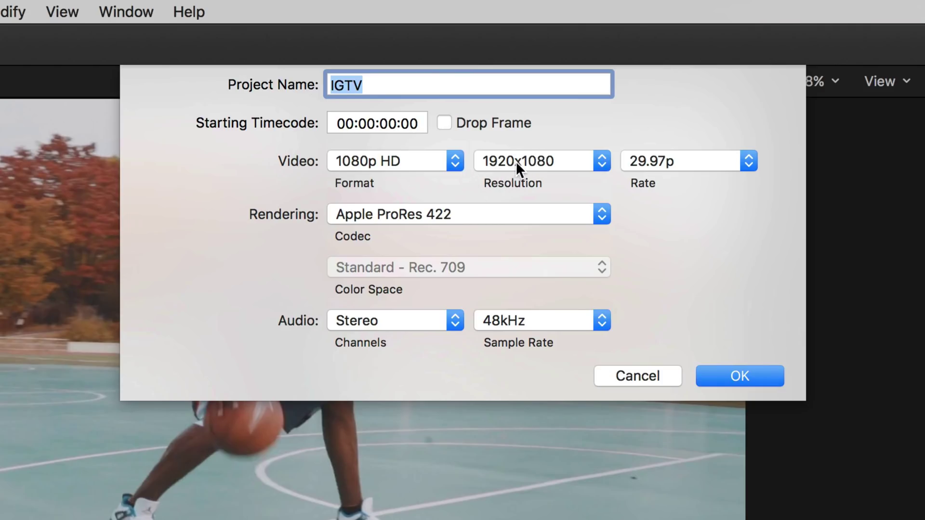
pyautogui.click(676, 167)
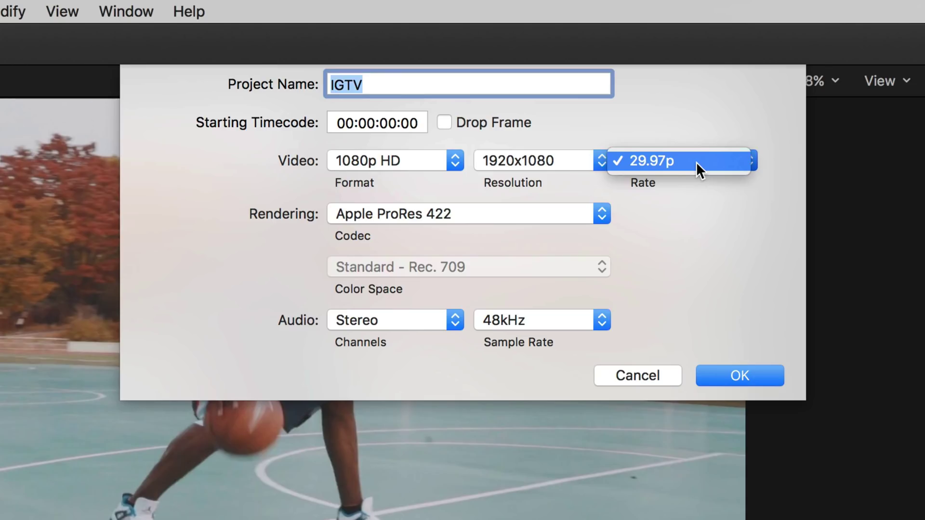
pyautogui.click(696, 162)
pyautogui.click(689, 160)
pyautogui.click(687, 159)
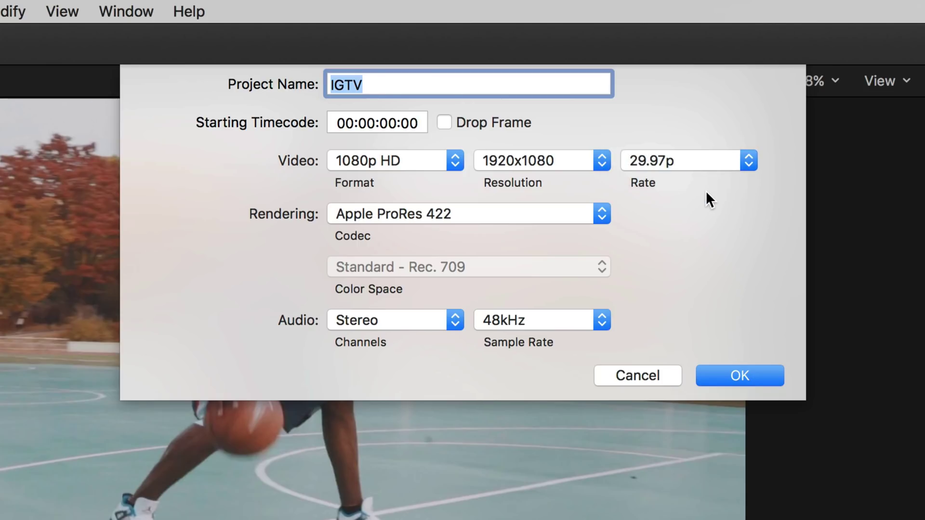
pyautogui.click(395, 153)
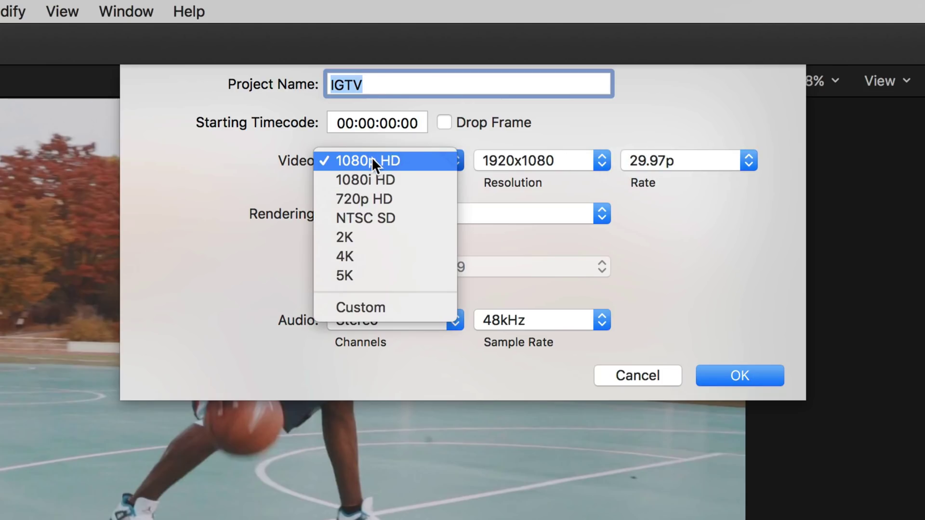
pyautogui.click(356, 307)
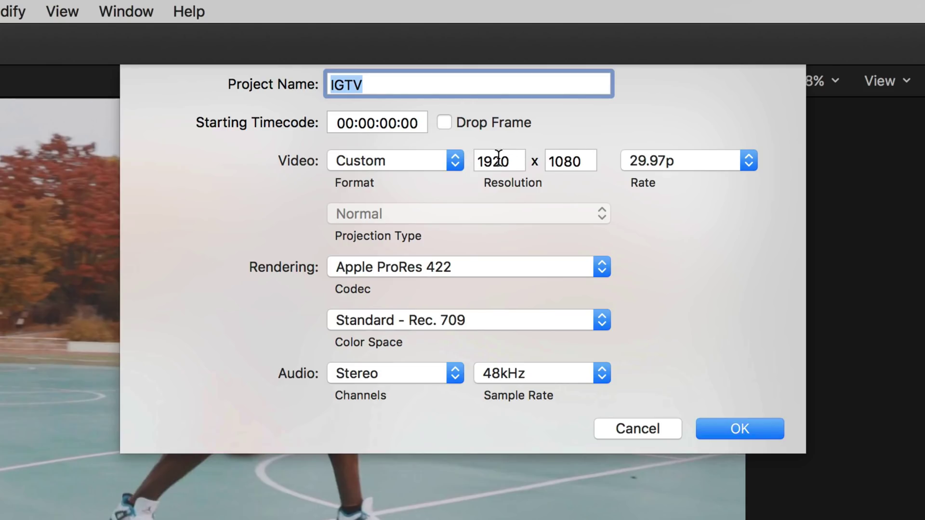
# Enter 1080 width and 1920 height, keep 29.97p, and apply the settings.
pyautogui.doubleClick(512, 161)
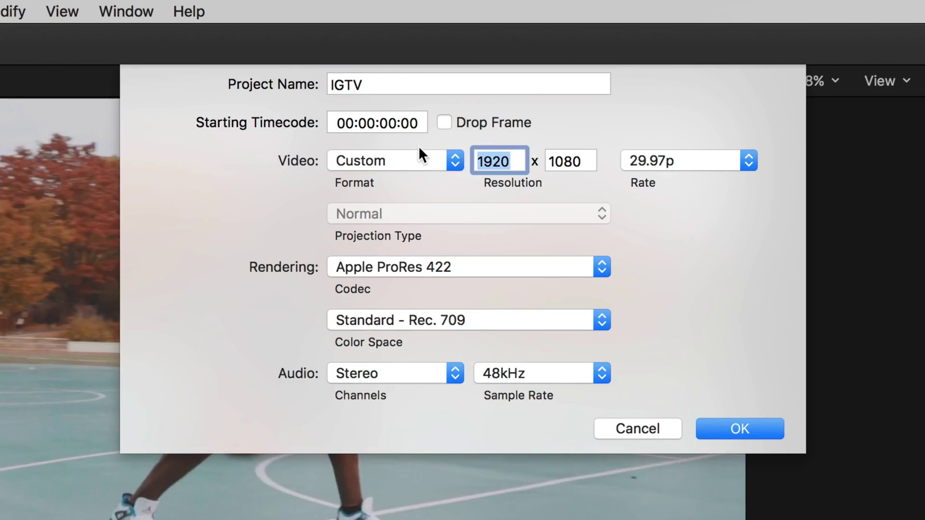
pyautogui.write('1080')
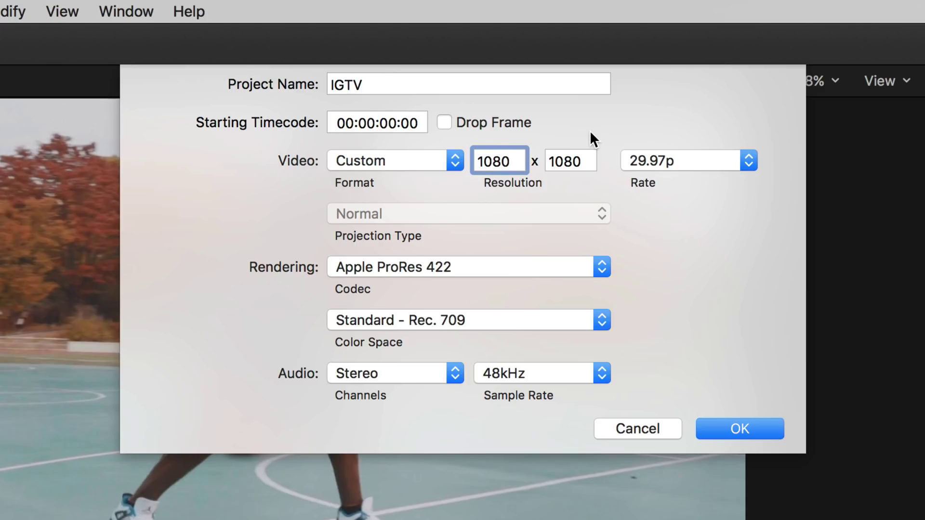
pyautogui.doubleClick(590, 161)
pyautogui.write('1920')
pyautogui.click(683, 160)
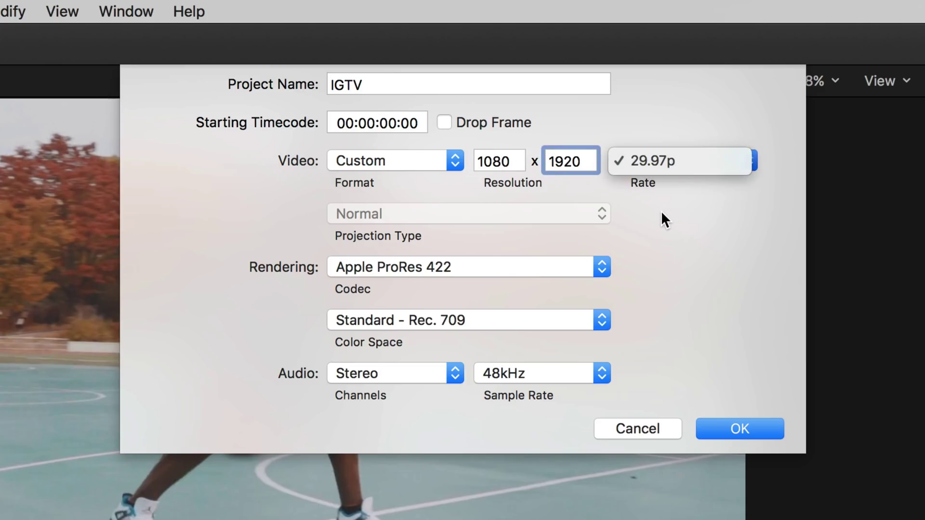
pyautogui.click(660, 210)
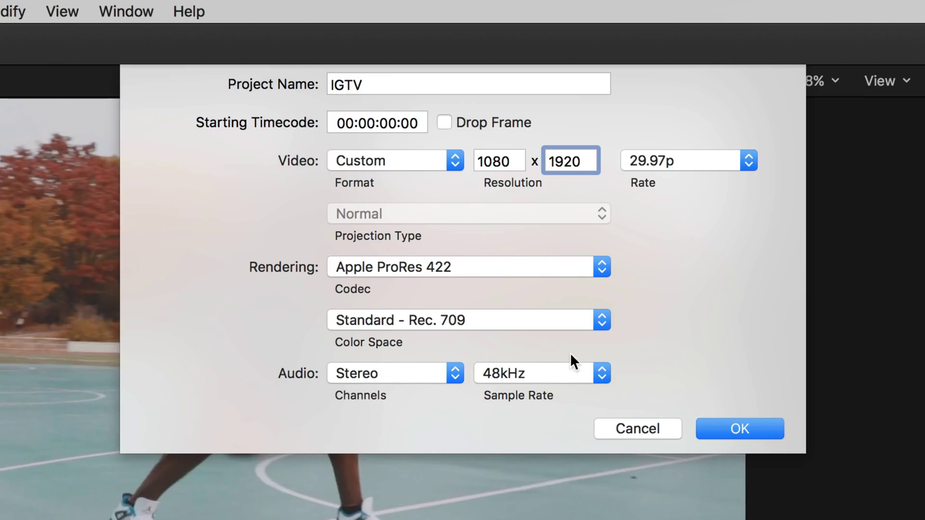
pyautogui.click(718, 427)
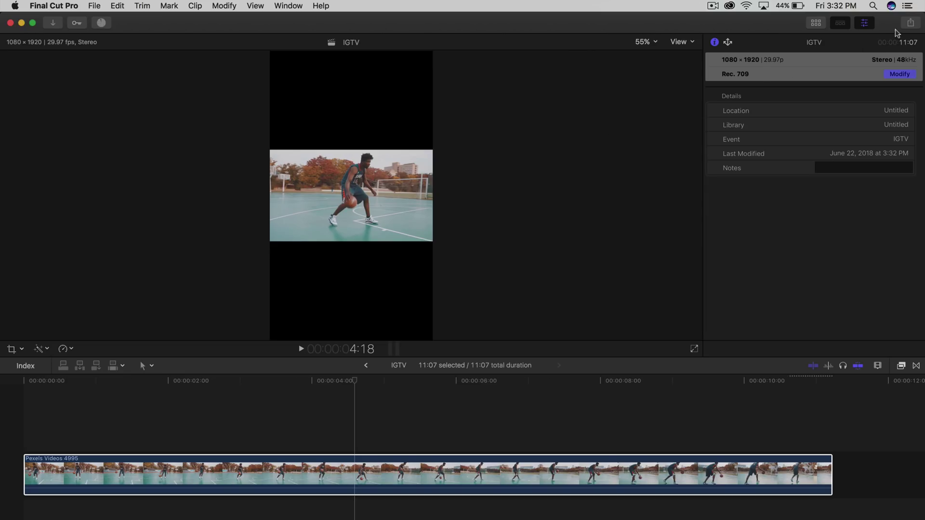
# Hide the Inspector, switch the viewer to Crop, and check the framing from 2:02 to 4:20.
pyautogui.click(865, 23)
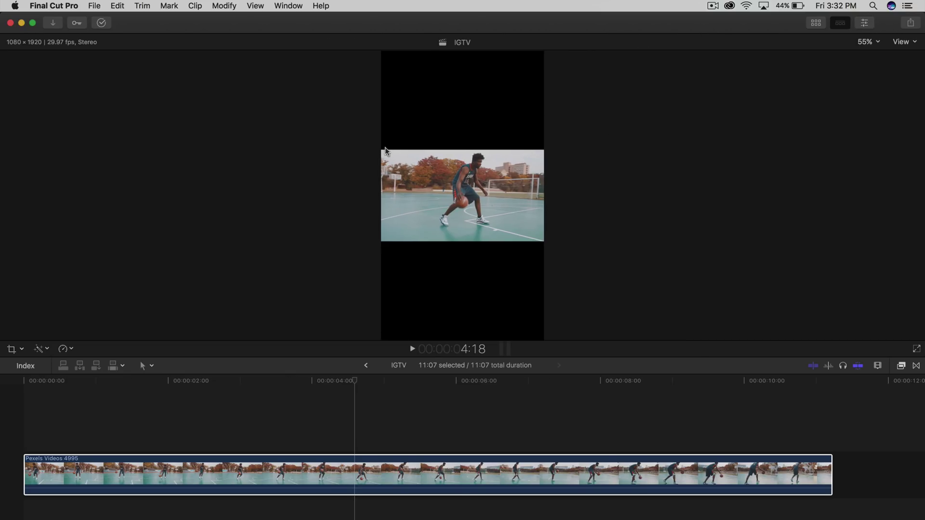
pyautogui.click(21, 348)
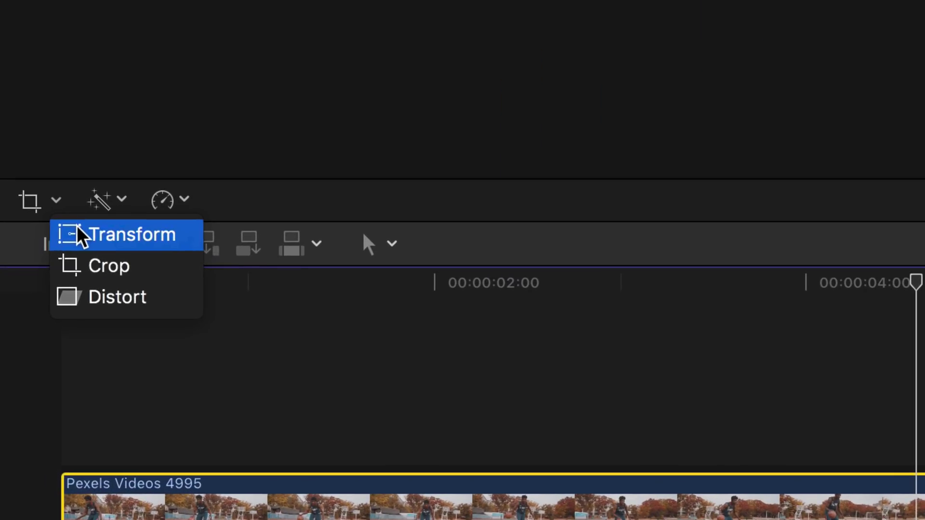
pyautogui.click(30, 362)
pyautogui.click(56, 200)
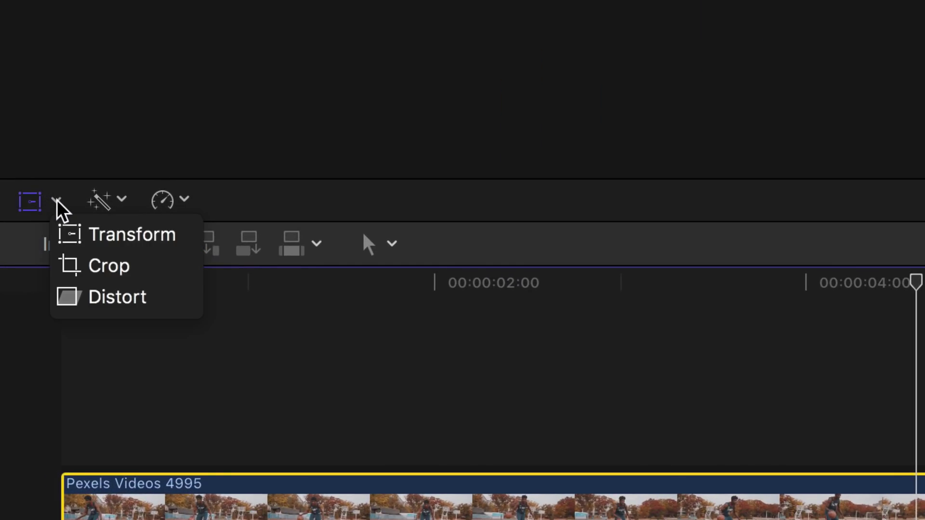
pyautogui.click(74, 265)
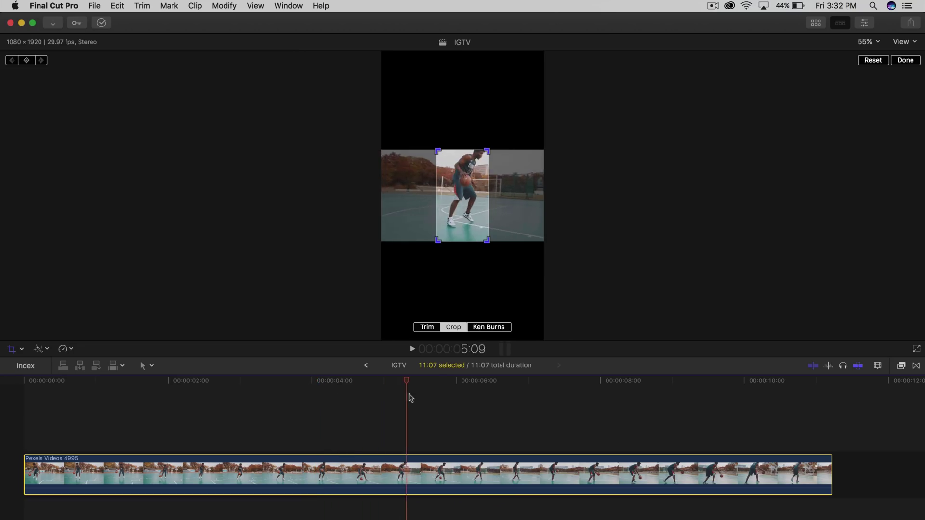
pyautogui.click(174, 414)
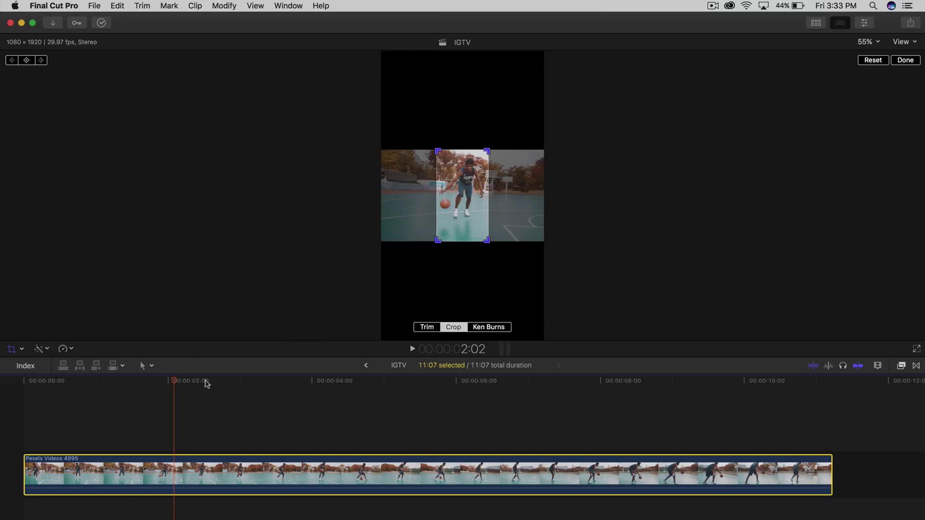
pyautogui.moveTo(207, 383); pyautogui.dragTo(359, 384)
# Confirm the crop with Done and play the vertical project, pausing briefly midway.
pyautogui.click(907, 63)
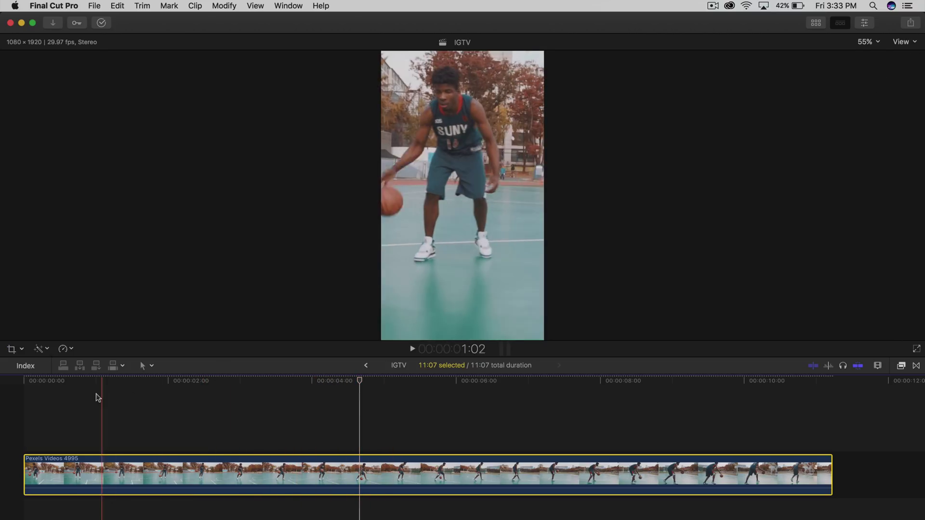
pyautogui.press('space')
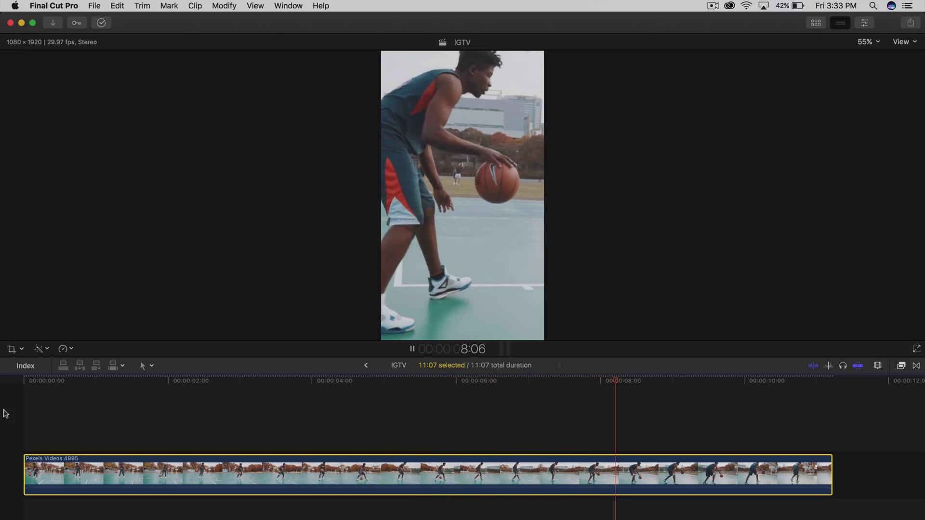
pyautogui.press('space')
pyautogui.press('space')
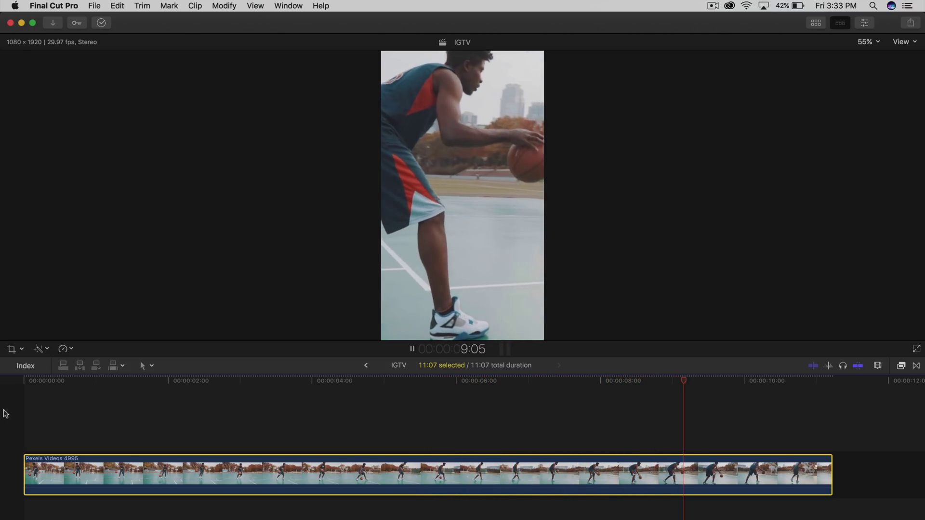
pyautogui.press('space')
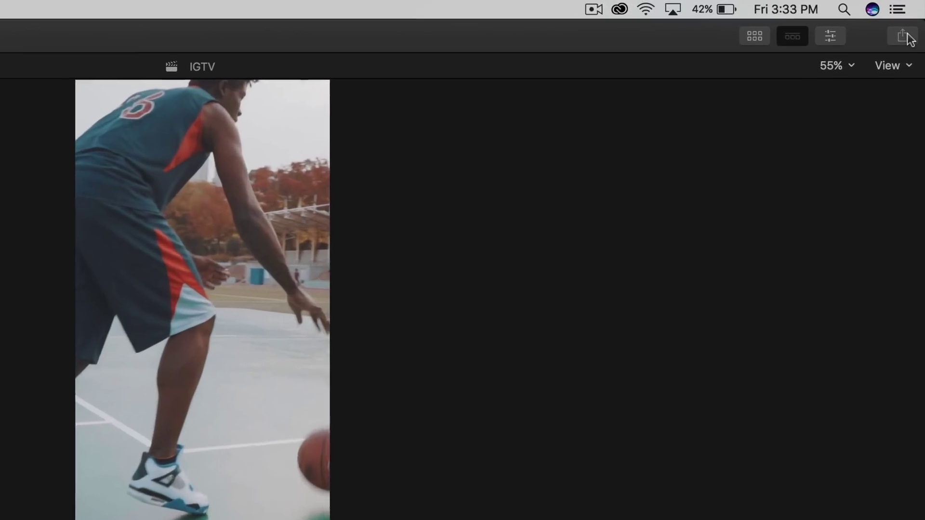
# Start a Master File share and rename its title from IGTV to TEST.
pyautogui.click(910, 23)
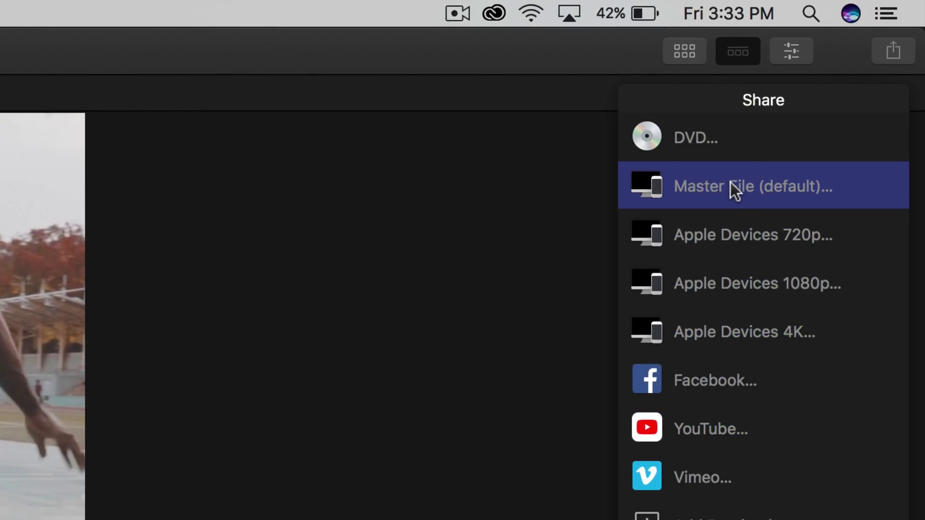
pyautogui.click(731, 186)
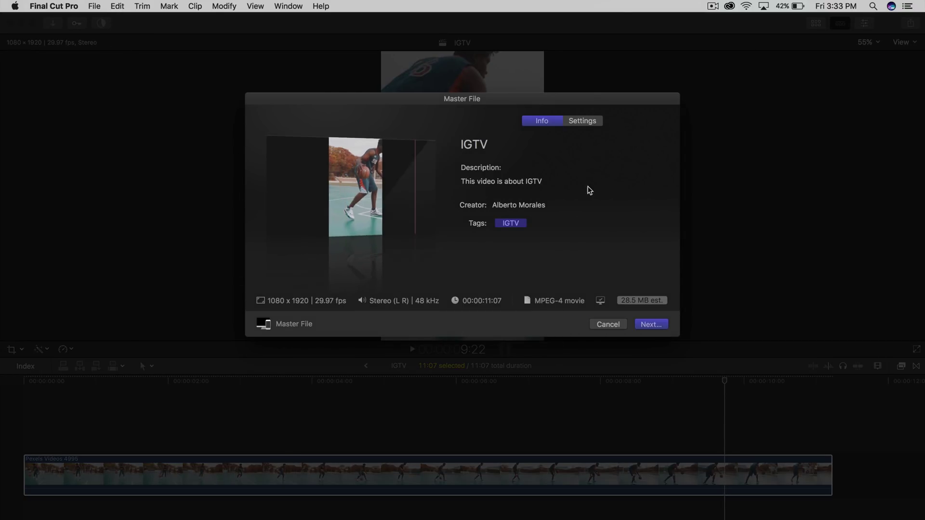
pyautogui.click(490, 148)
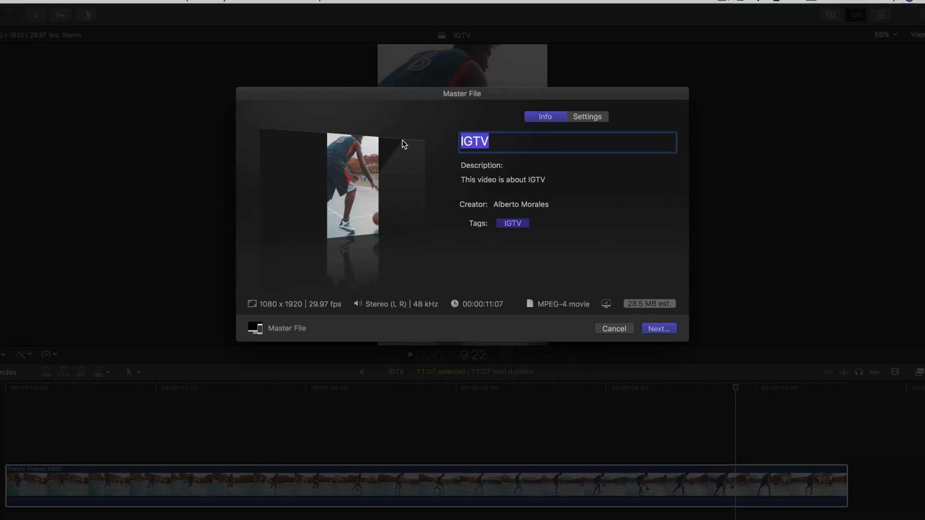
pyautogui.write('TEST')
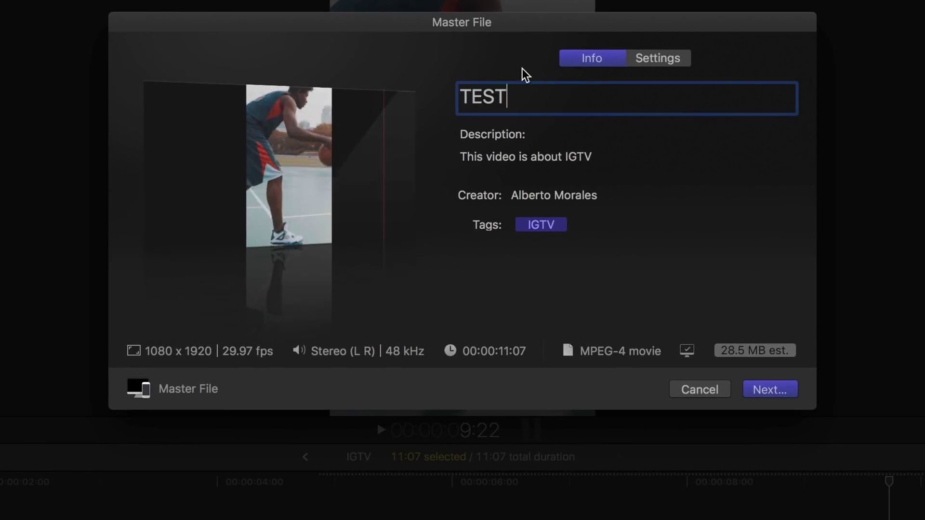
# Check that the export format is Computer in Settings, then cancel the export.
pyautogui.click(679, 63)
pyautogui.click(590, 138)
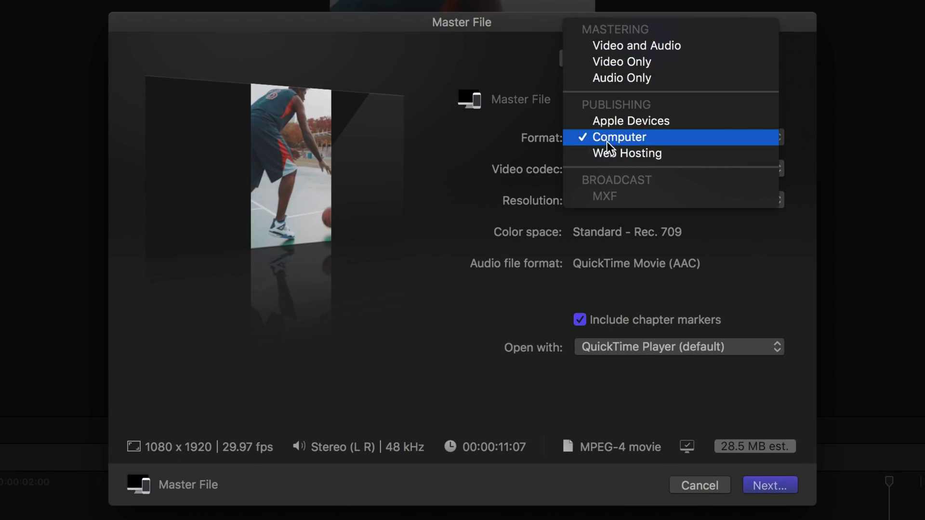
pyautogui.click(608, 136)
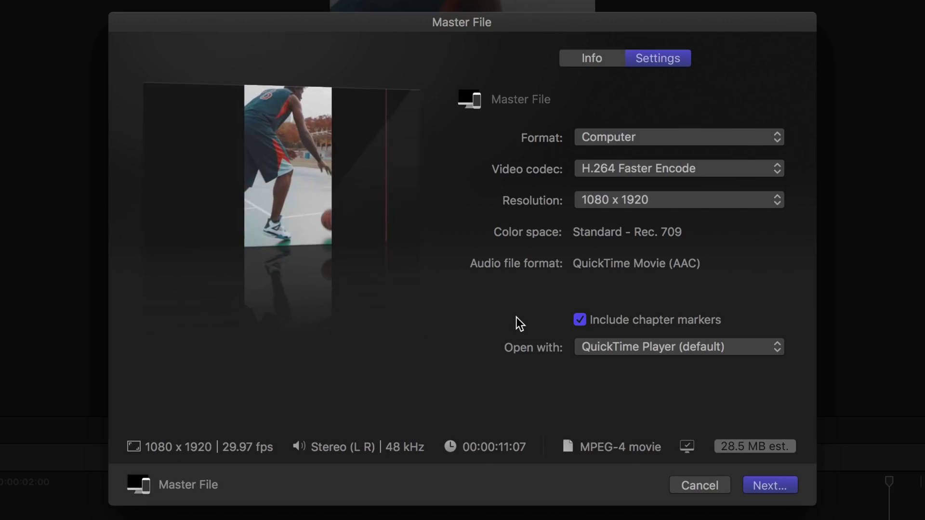
pyautogui.click(712, 487)
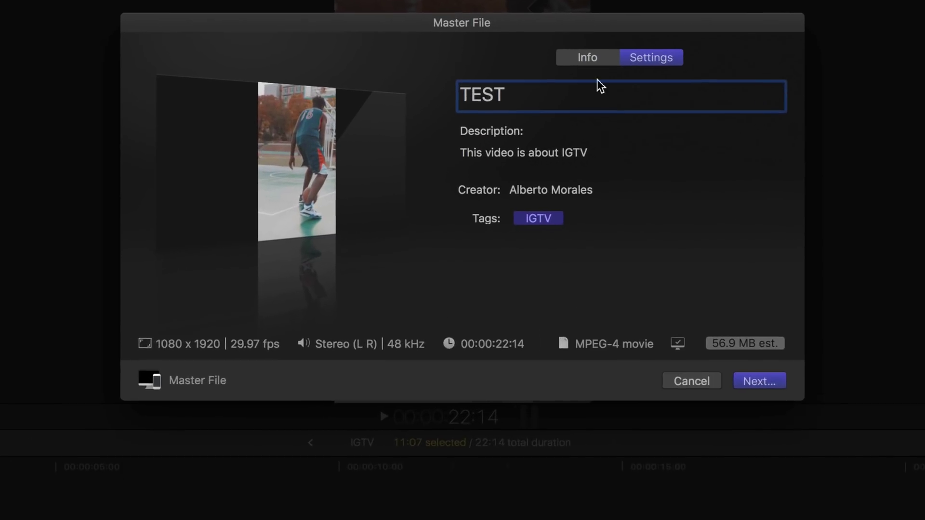
# Set the export format to Video and Audio with the H.264 codec.
pyautogui.click(615, 131)
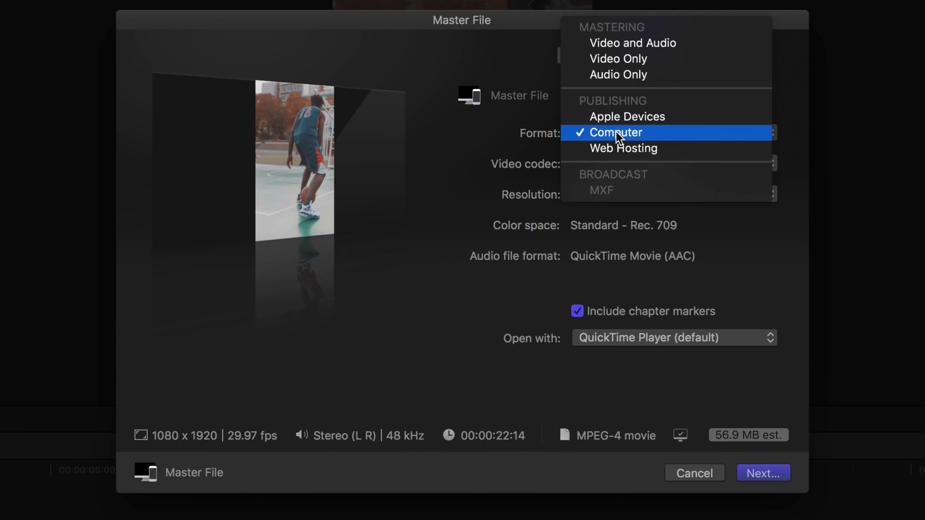
pyautogui.click(624, 41)
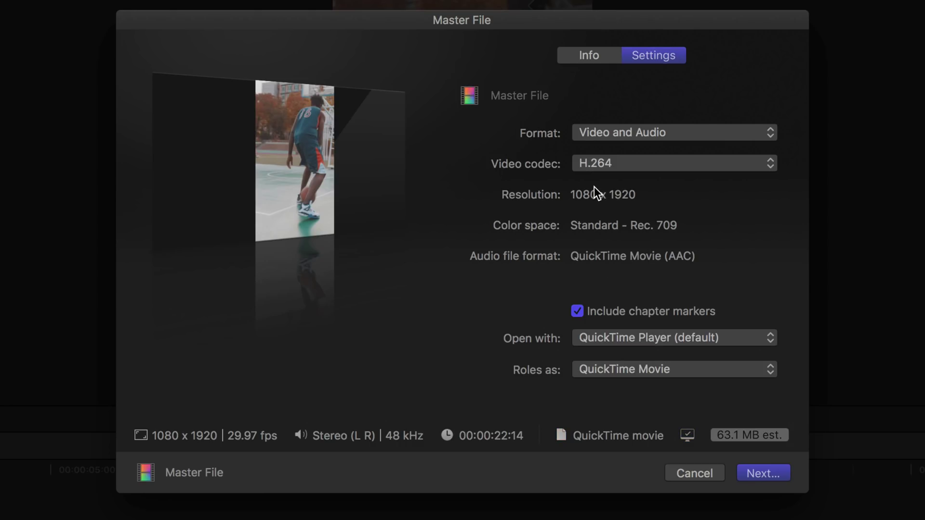
pyautogui.click(602, 163)
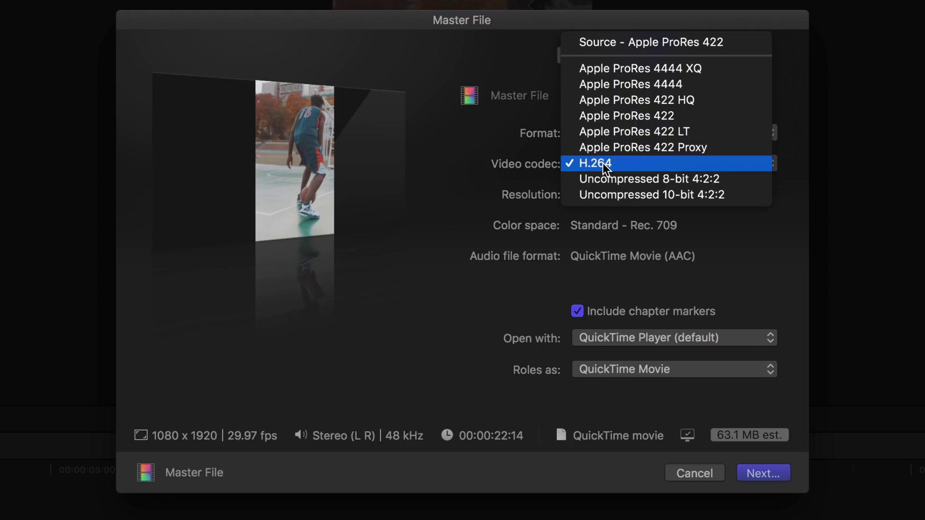
pyautogui.click(588, 162)
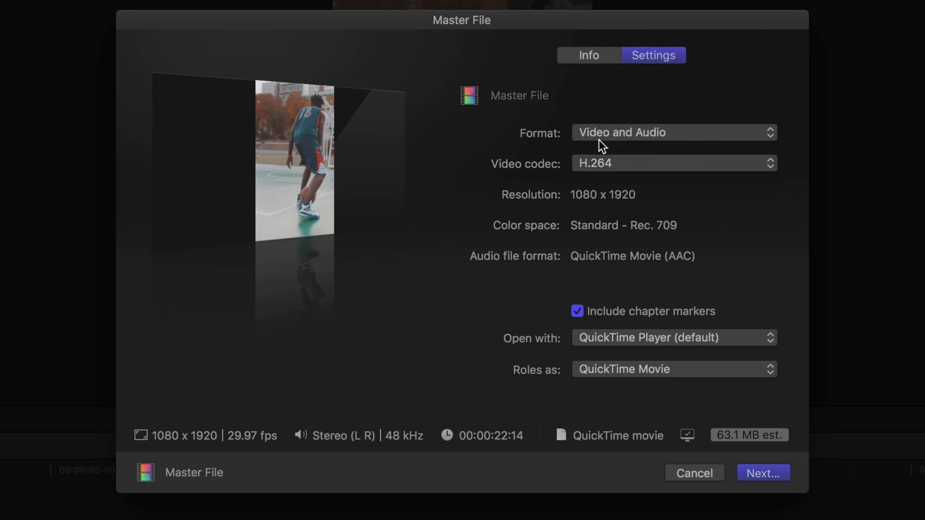
pyautogui.click(619, 166)
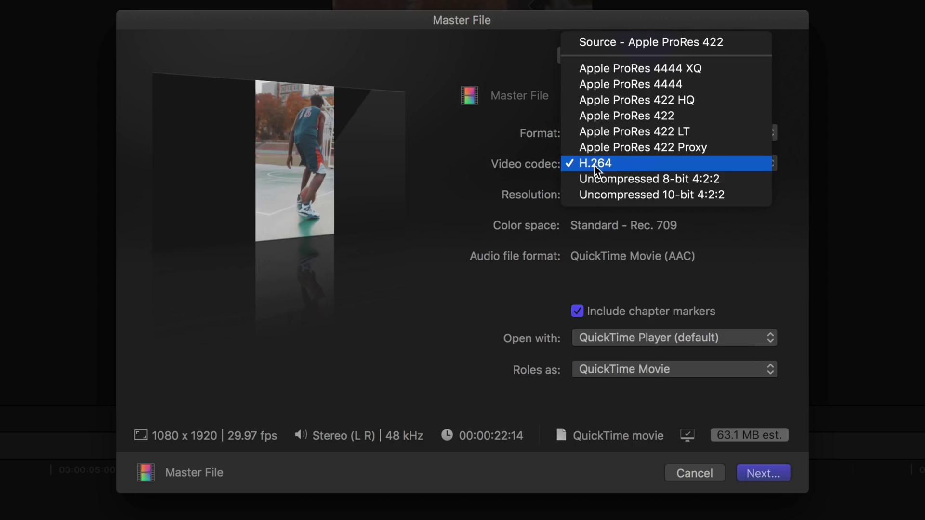
pyautogui.click(595, 165)
# Try the Computer format with the H.264 Better Quality codec.
pyautogui.click(605, 132)
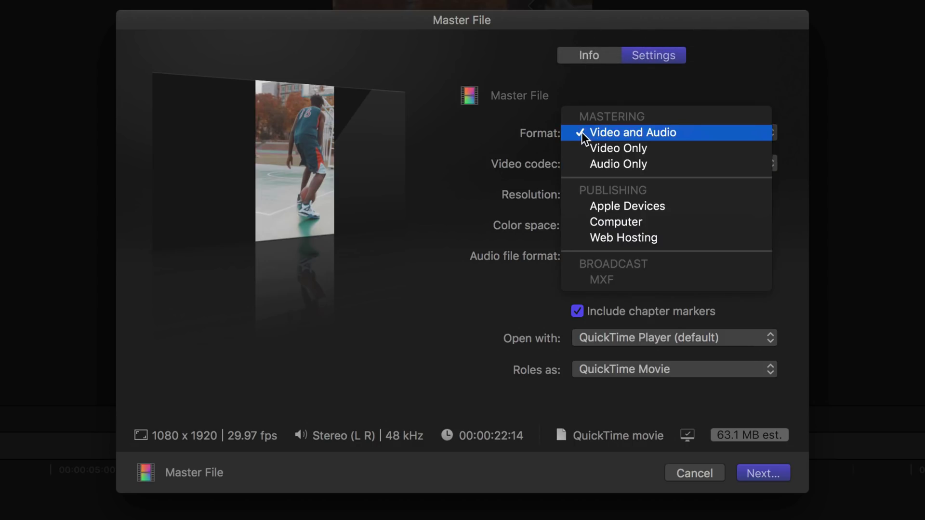
pyautogui.click(610, 220)
pyautogui.click(615, 165)
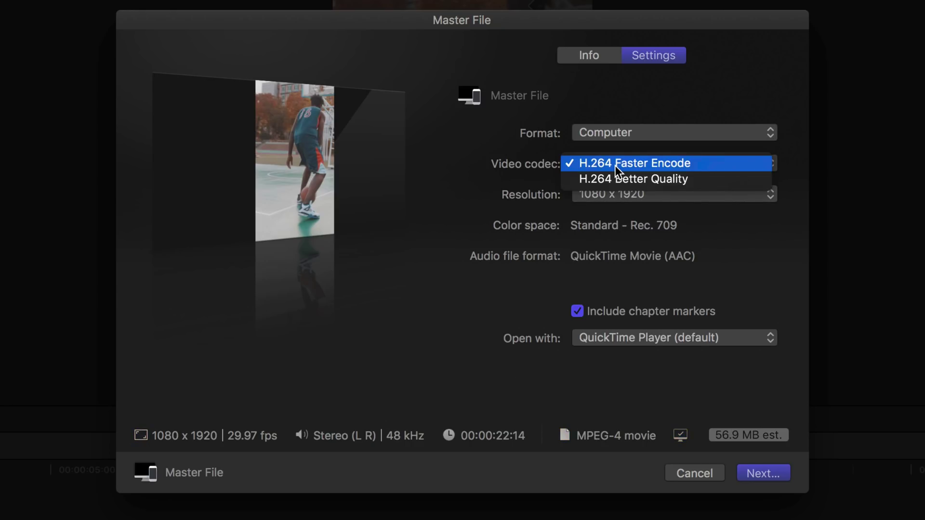
pyautogui.click(611, 175)
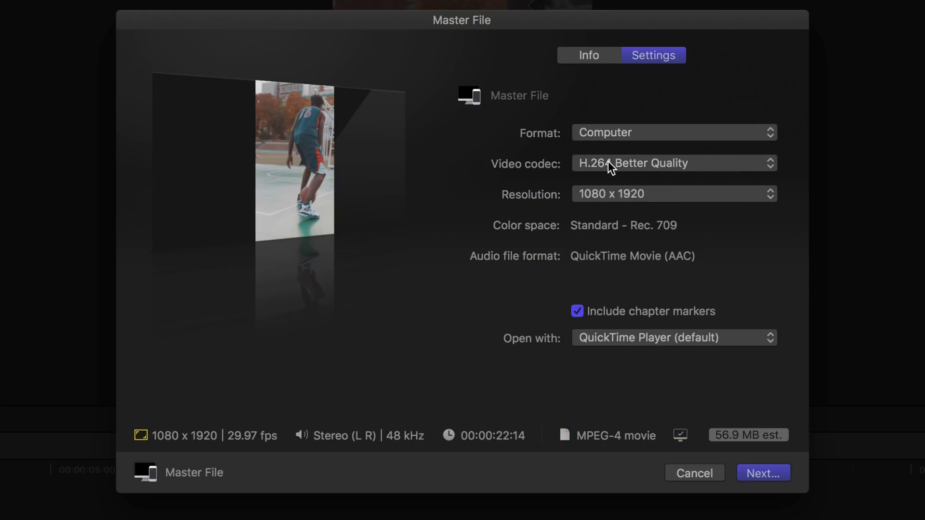
pyautogui.click(608, 163)
pyautogui.click(606, 163)
# Return to Video and Audio with H.264 and save TEST to the Desktop.
pyautogui.click(600, 132)
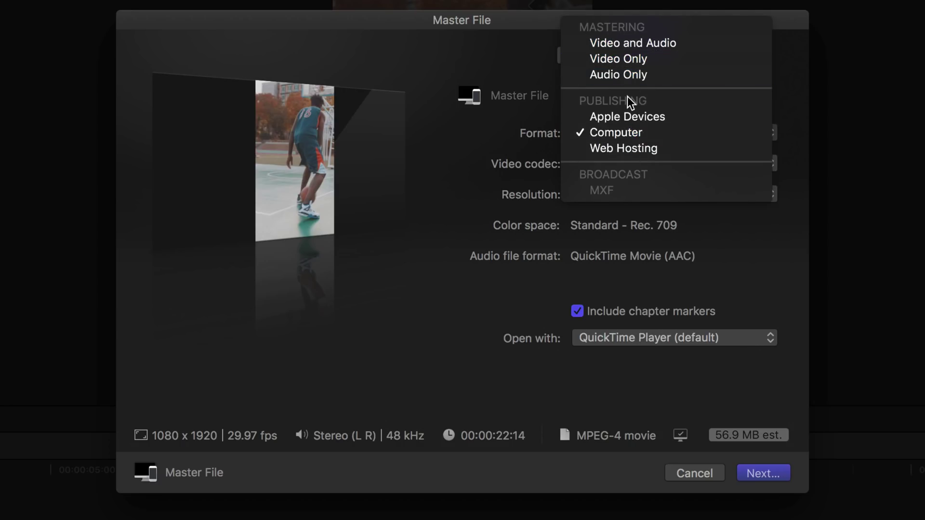
pyautogui.click(496, 169)
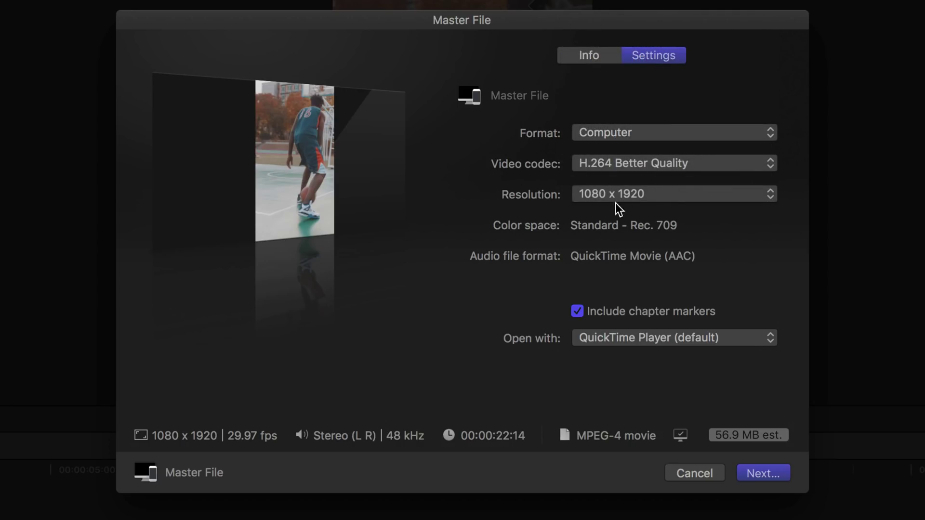
pyautogui.click(609, 164)
pyautogui.click(618, 161)
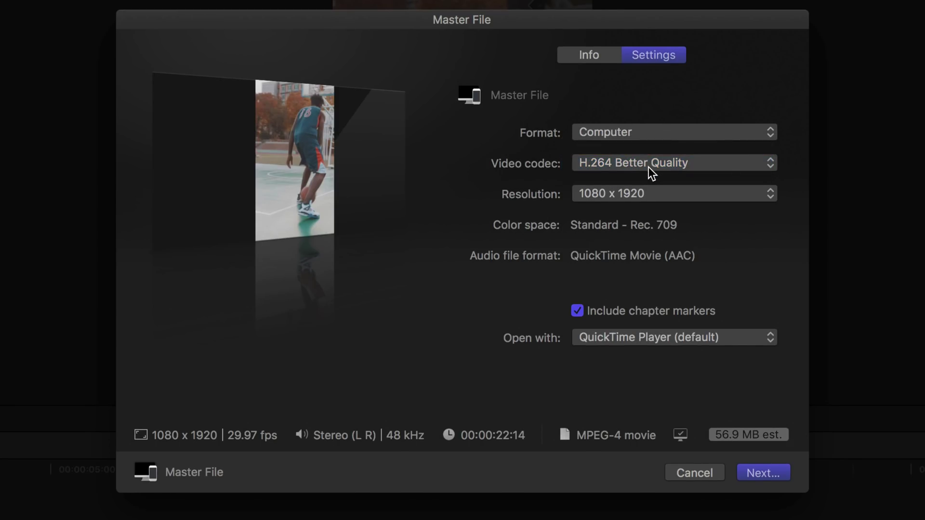
pyautogui.click(647, 135)
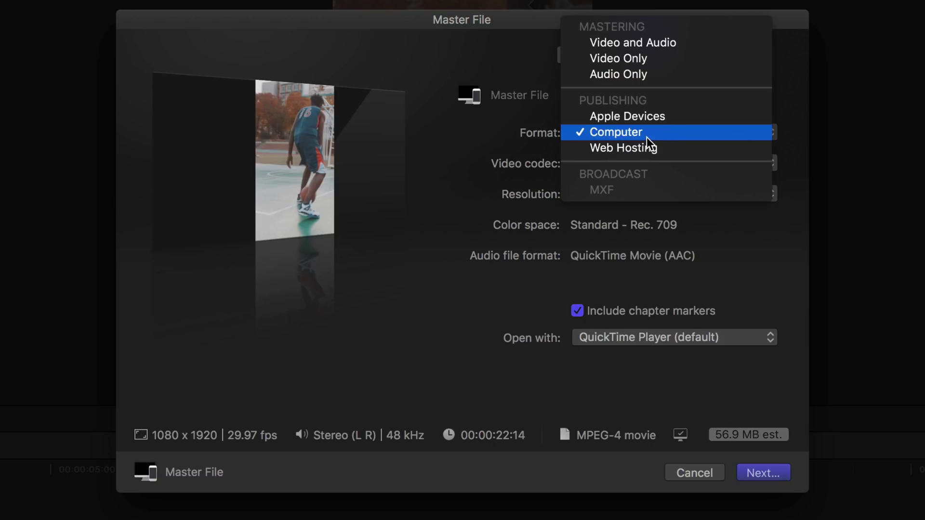
pyautogui.click(611, 44)
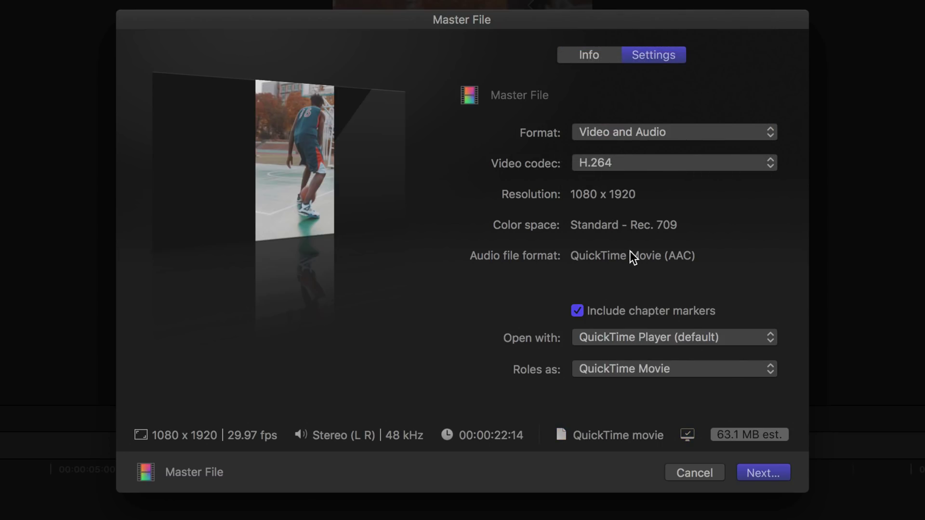
pyautogui.click(621, 161)
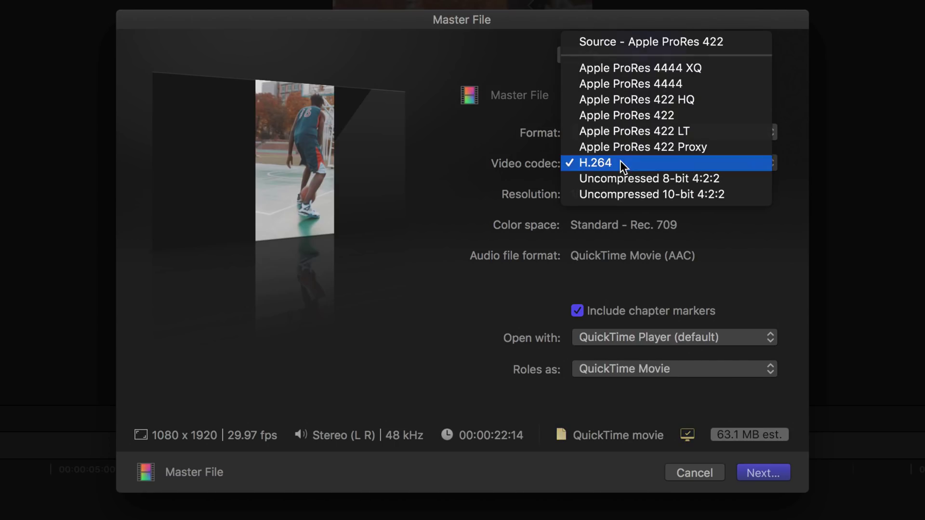
pyautogui.click(619, 161)
pyautogui.click(762, 472)
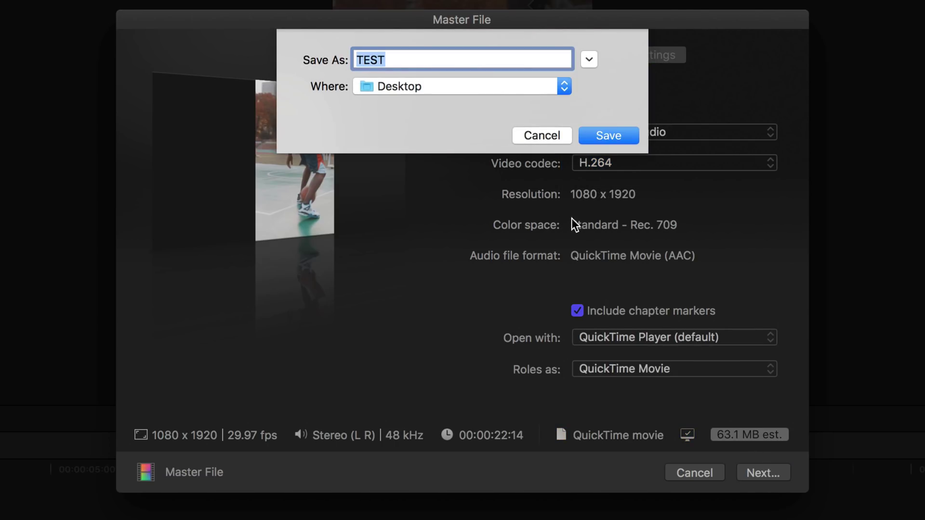
pyautogui.click(626, 137)
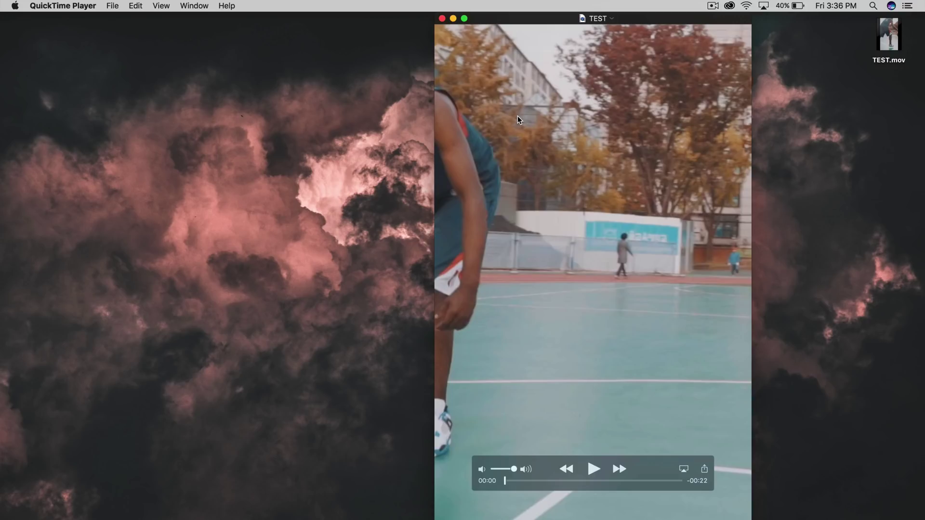
# Nudge the QuickTime window left and pause TEST.mov at 00:16.
pyautogui.moveTo(521, 116); pyautogui.dragTo(496, 104)
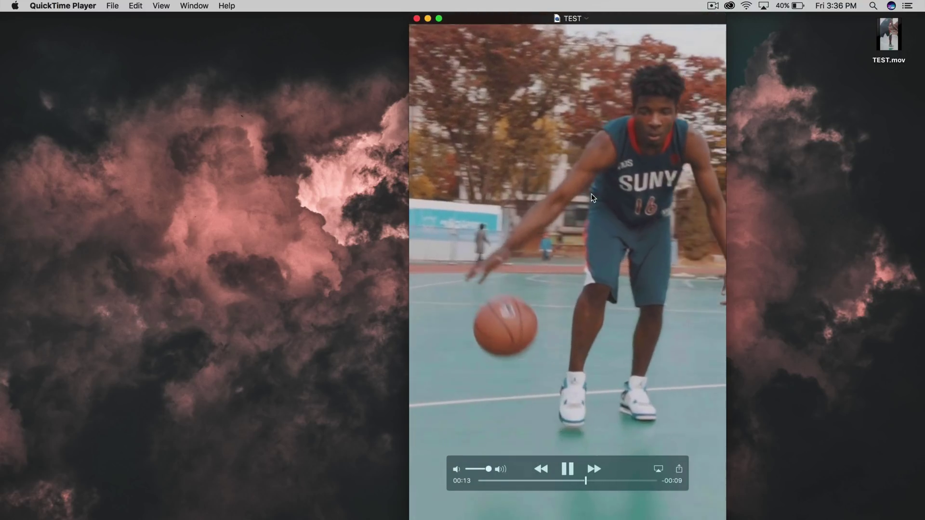
pyautogui.press('space')
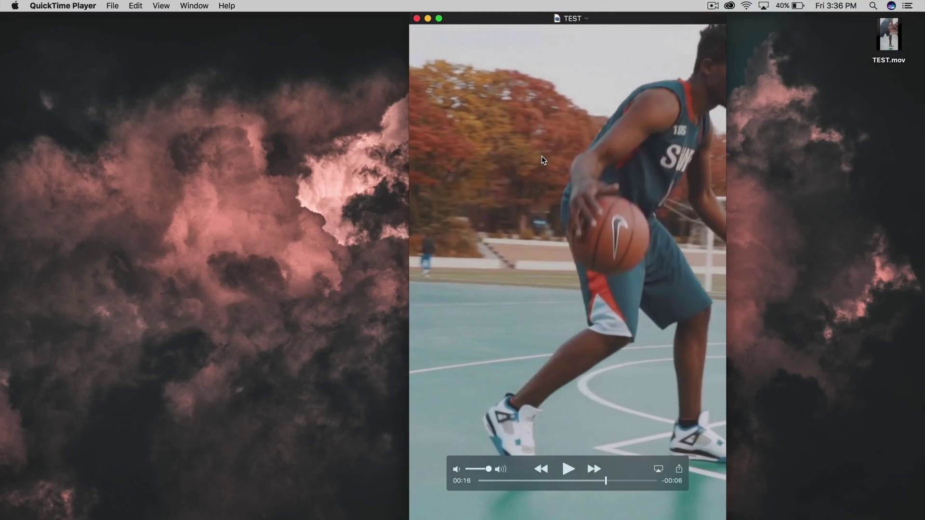